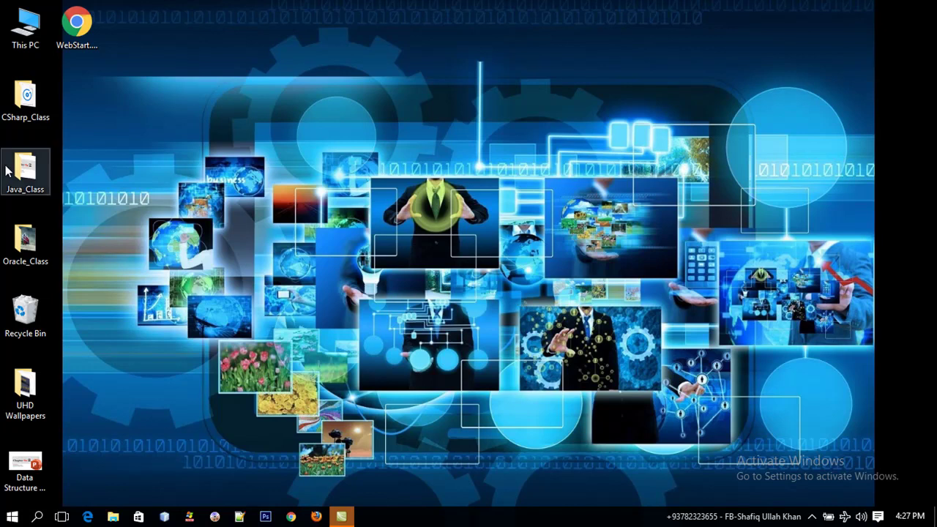
# Step: Open the C# folder inside the DIT course folder on Local Disk (E:)
pyautogui.doubleClick(19, 48)
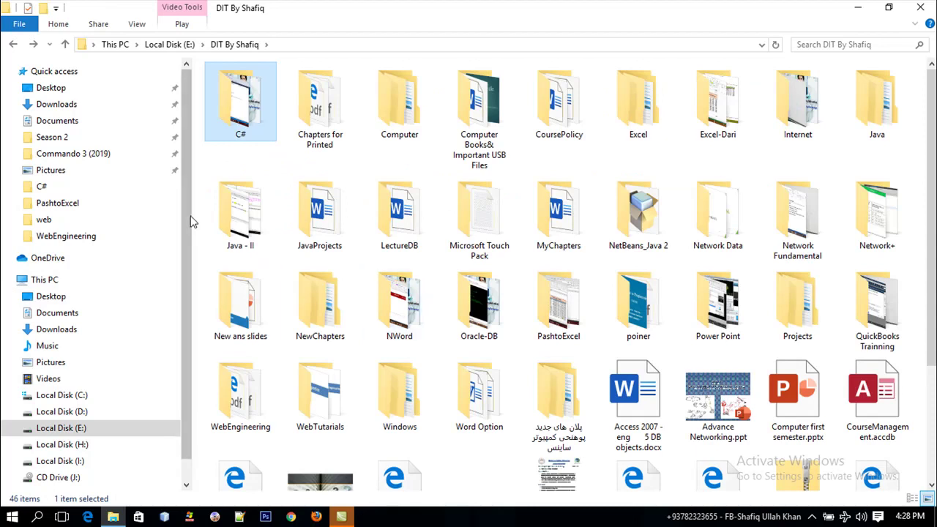
pyautogui.doubleClick(249, 134)
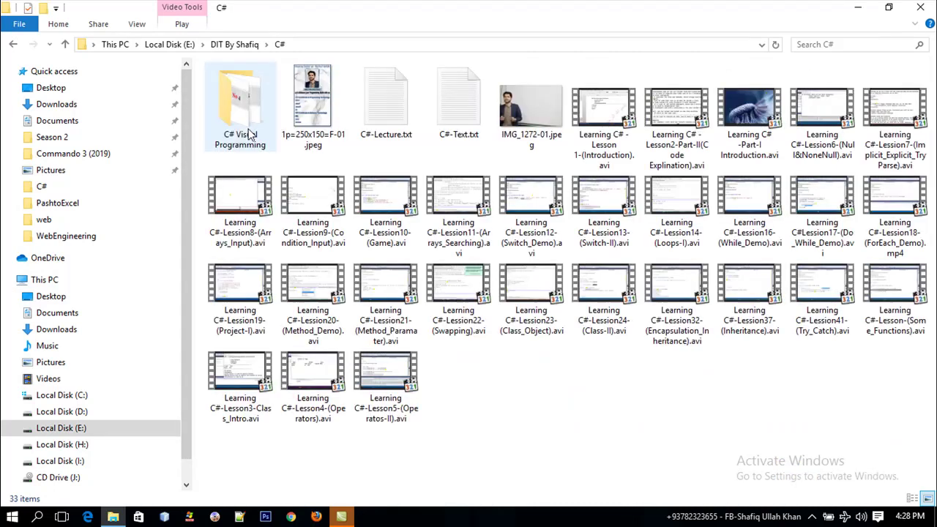
pyautogui.hotkey('alt', 'Left')
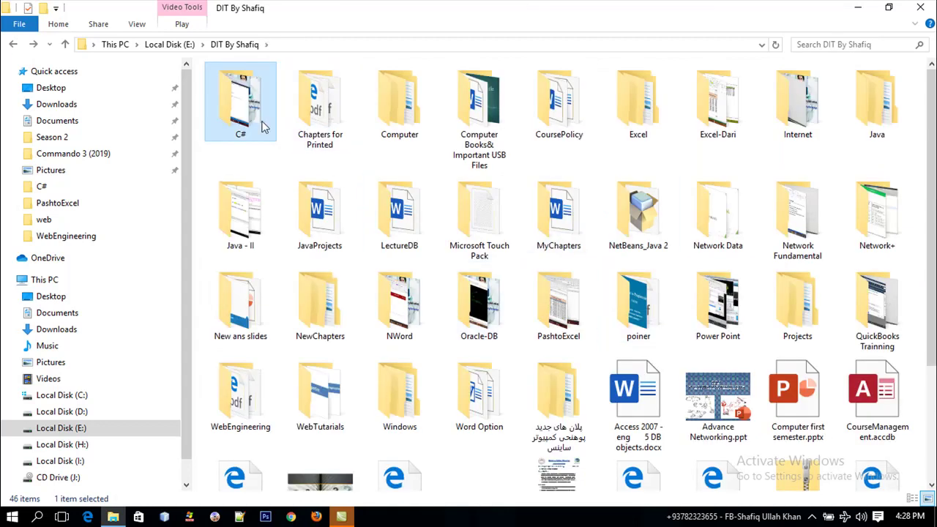
pyautogui.moveTo(263, 127)
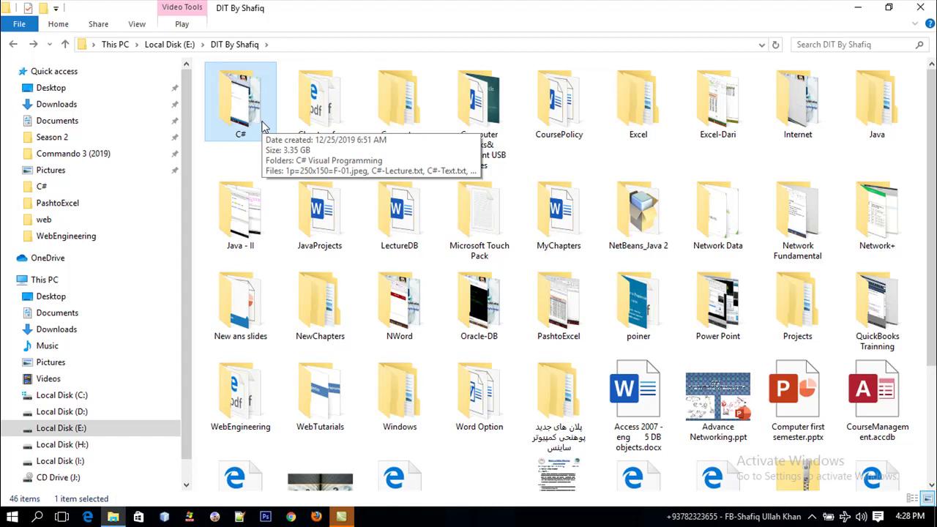
pyautogui.doubleClick(264, 126)
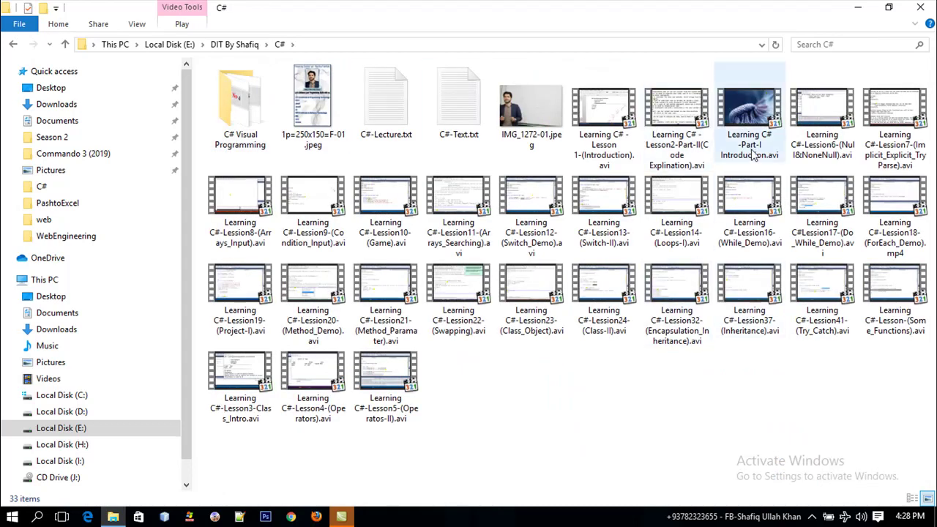
pyautogui.moveTo(754, 150)
pyautogui.rightClick(738, 152)
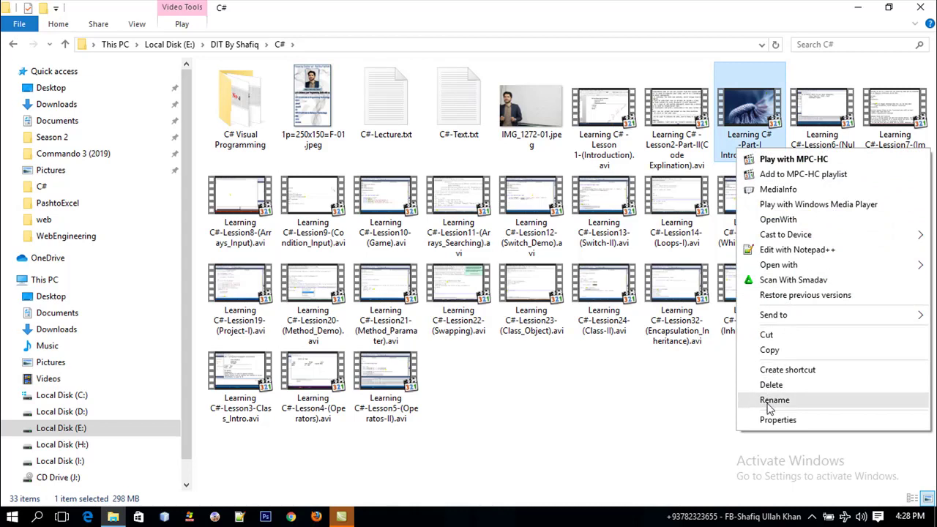
pyautogui.click(669, 353)
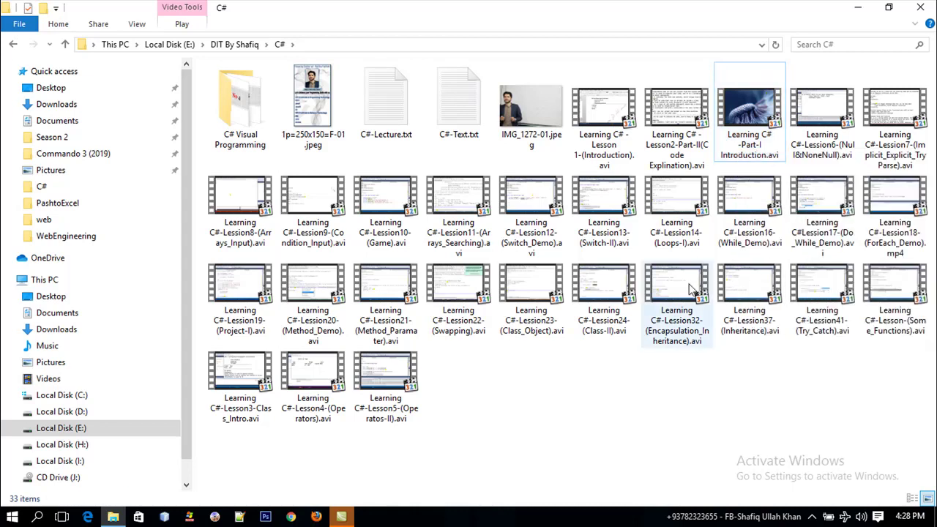
# Step: Show the properties of Learning C# -Part-I Introduction.avi and move the properties window toward the middle of the desktop
pyautogui.moveTo(737, 141)
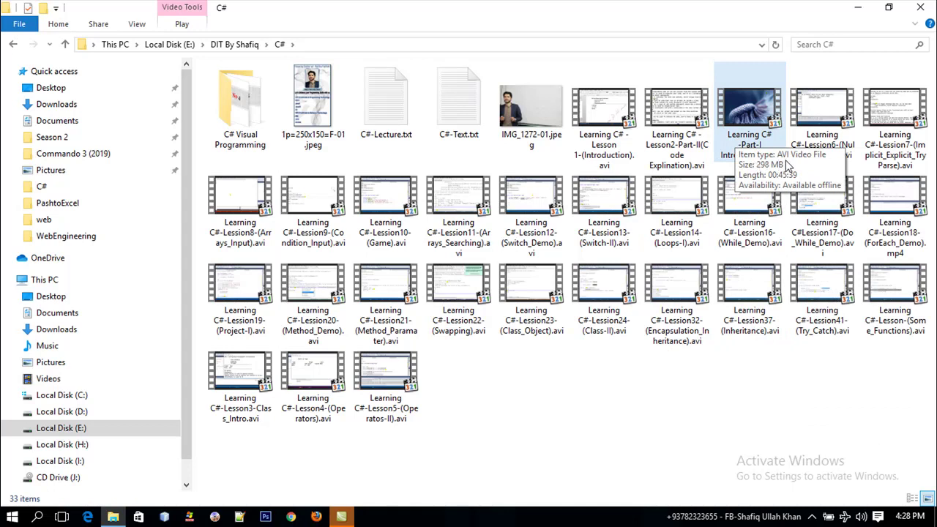
pyautogui.moveTo(747, 123)
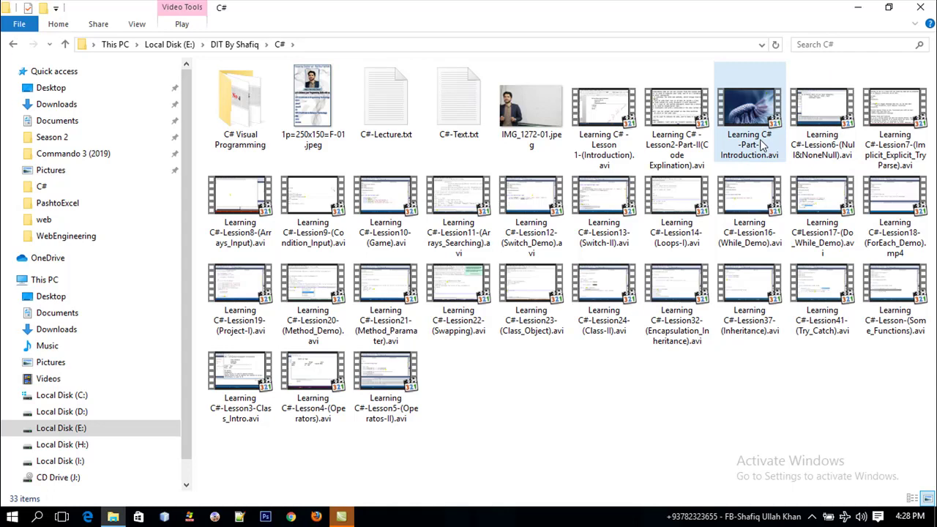
pyautogui.rightClick(747, 141)
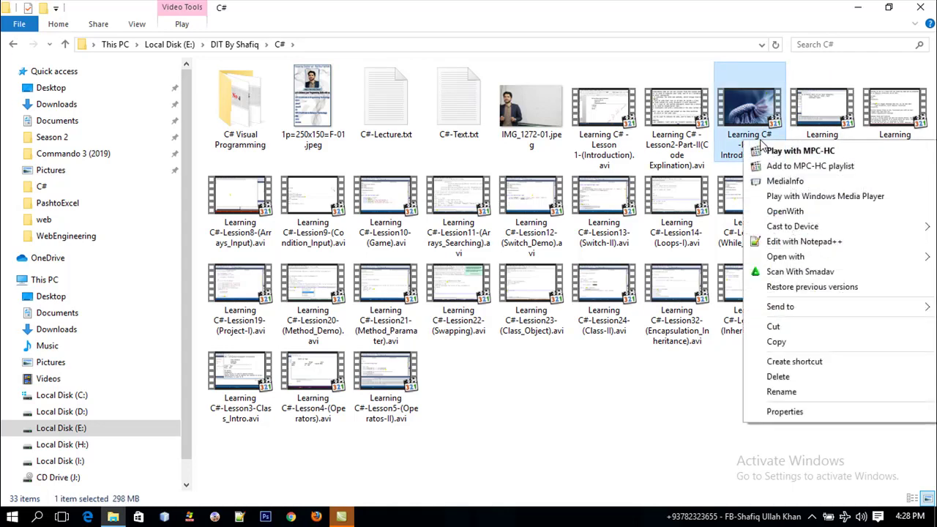
pyautogui.click(783, 411)
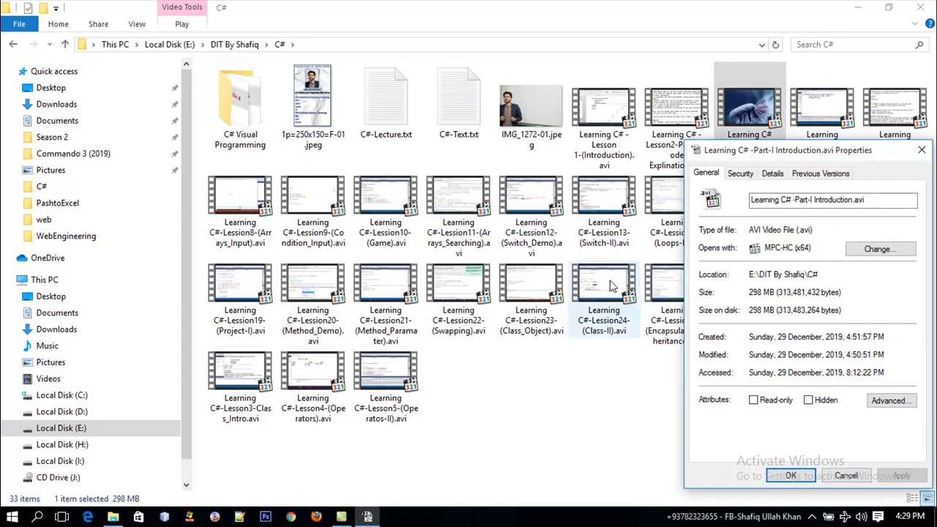
pyautogui.moveTo(762, 154); pyautogui.dragTo(595, 114)
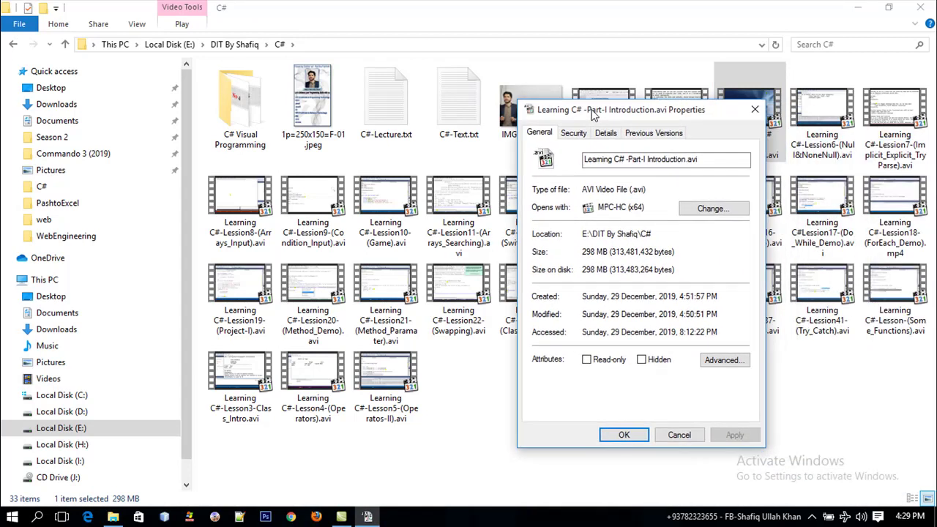
# Step: Magnify the screen to examine the video's file size, highlight the size figure, and close the properties window
pyautogui.press('super+plus')
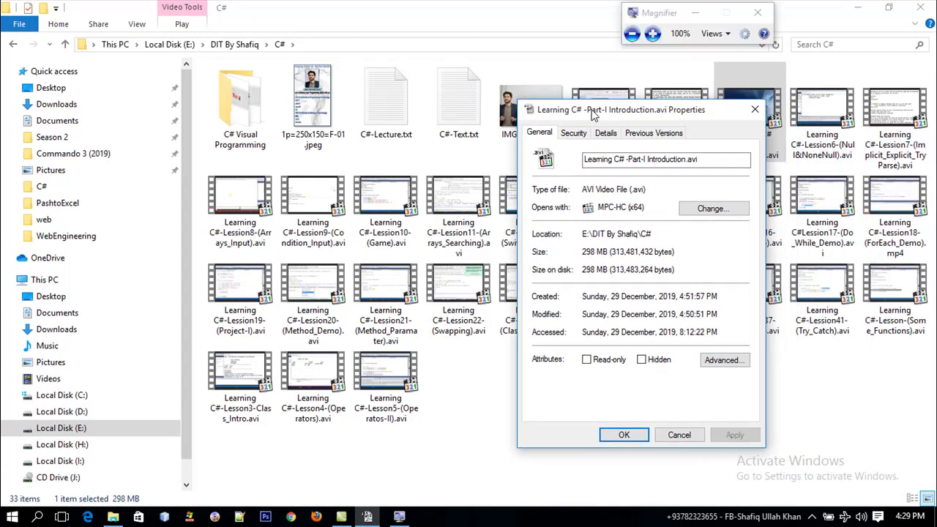
pyautogui.press('super+plus')
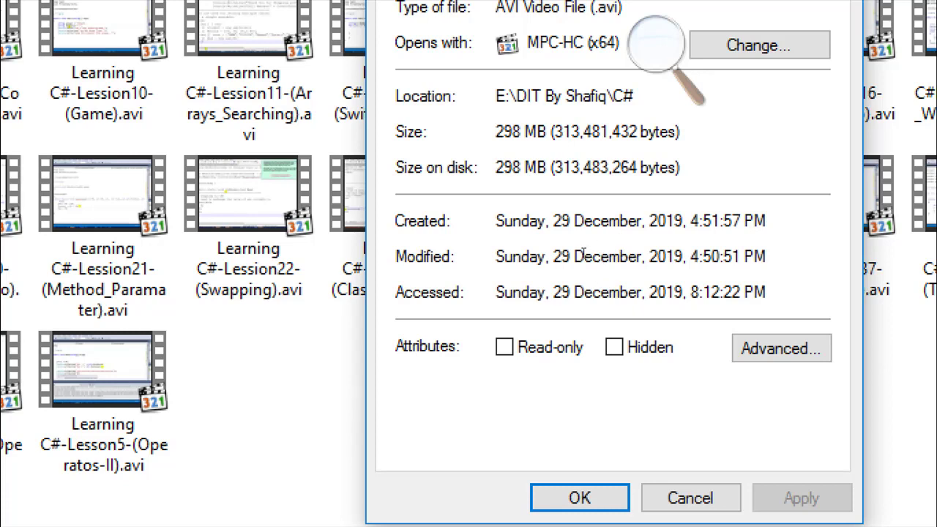
pyautogui.hotkey('shift', 'Right')
pyautogui.hotkey('shift', 'Right')
pyautogui.hotkey('shift', 'Right')
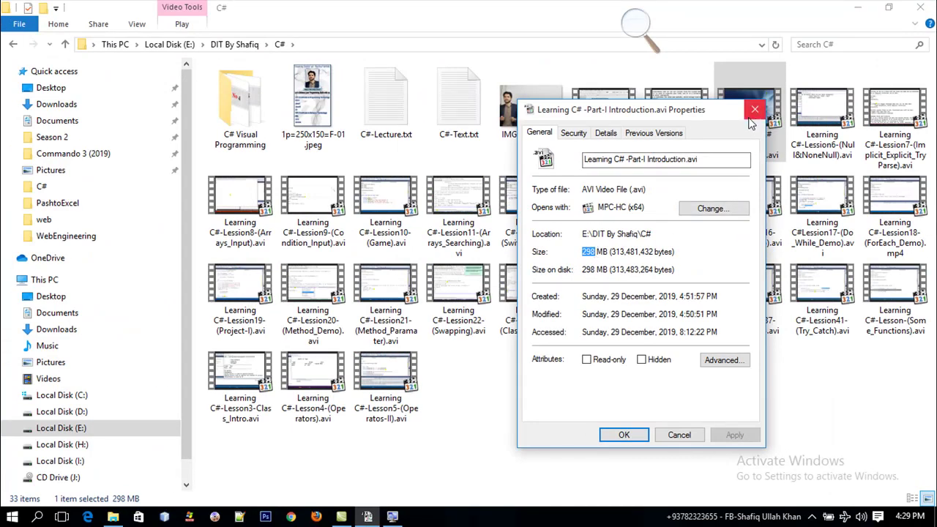
pyautogui.click(755, 109)
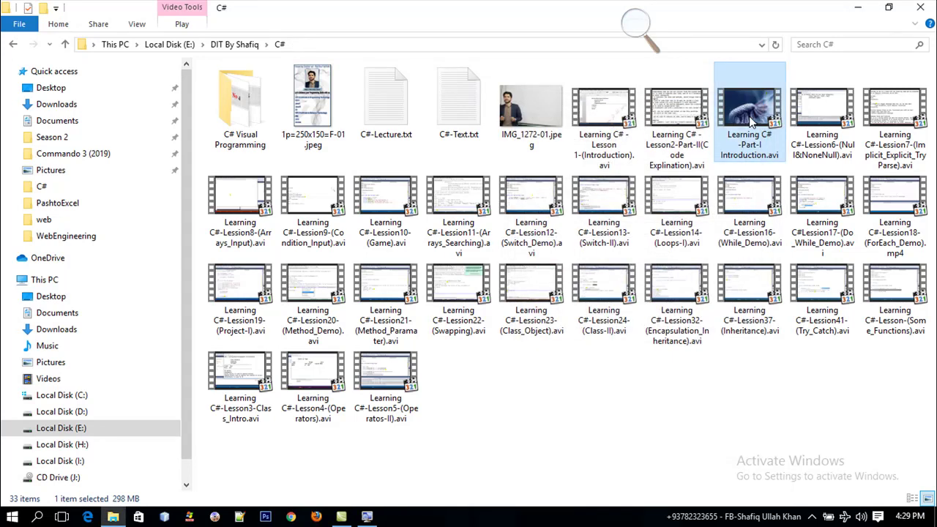
# Step: Copy Learning C# -Part-I Introduction.avi from the C# folder to the desktop, closing the folder window
pyautogui.rightClick(751, 123)
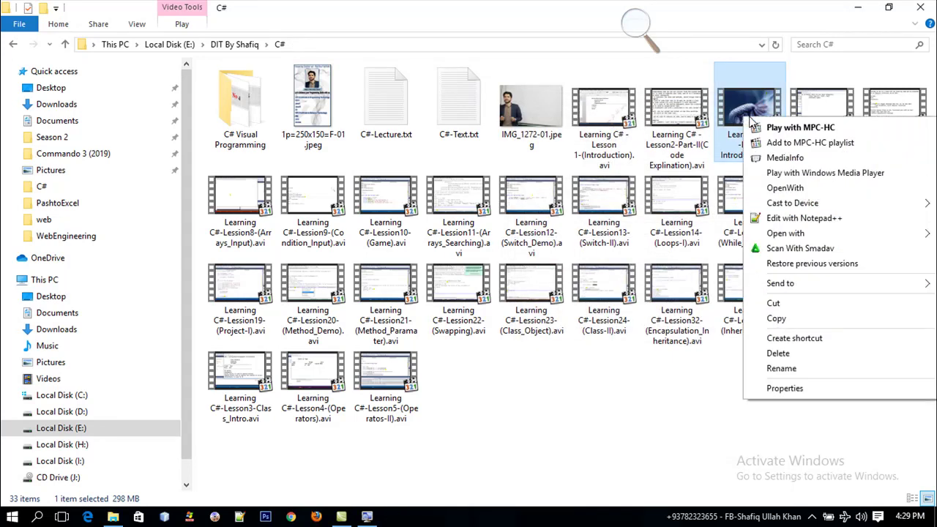
pyautogui.click(775, 319)
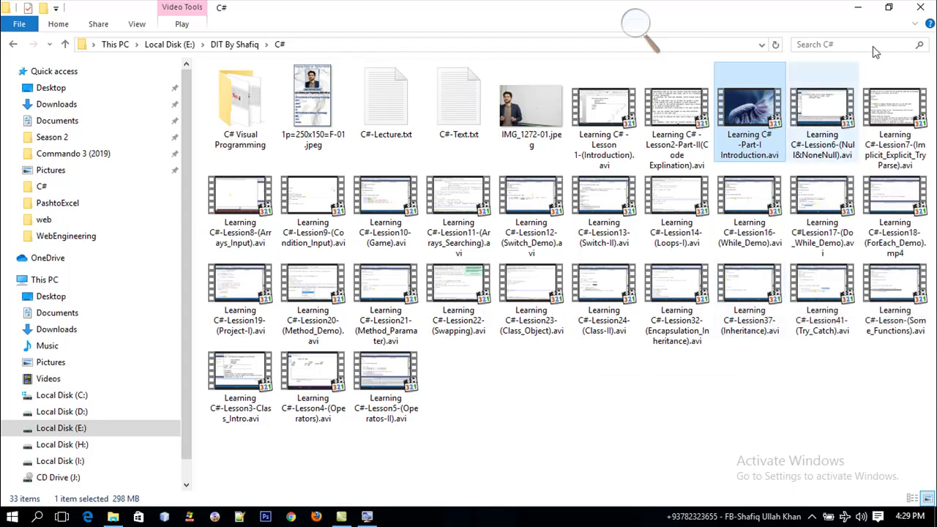
pyautogui.click(920, 7)
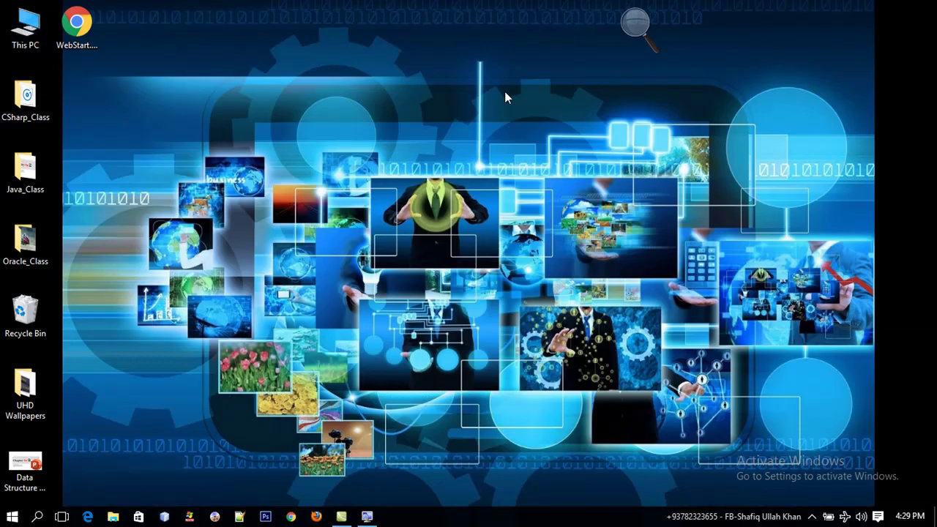
pyautogui.rightClick(505, 92)
pyautogui.click(530, 173)
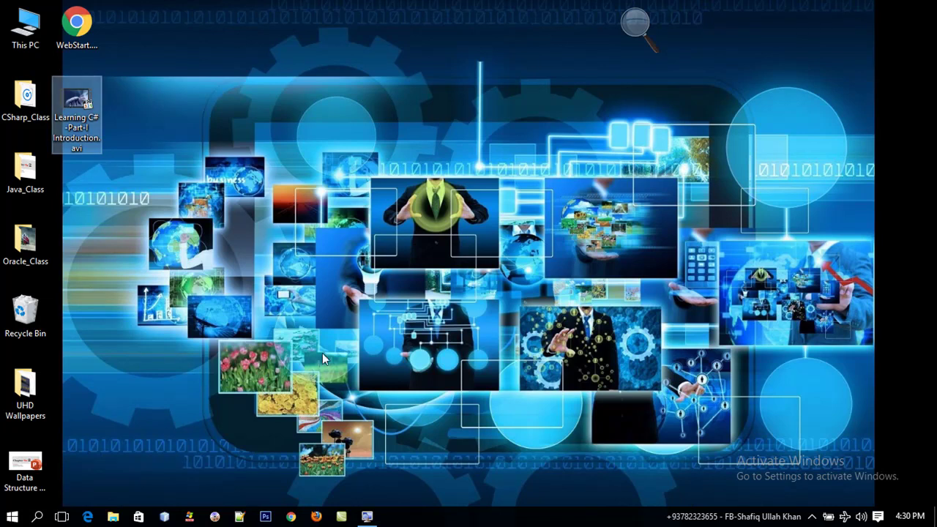
# Step: Switch to Camtasia Studio and import Learning C# -Part-I Introduction.avi from the Desktop
pyautogui.click(340, 517)
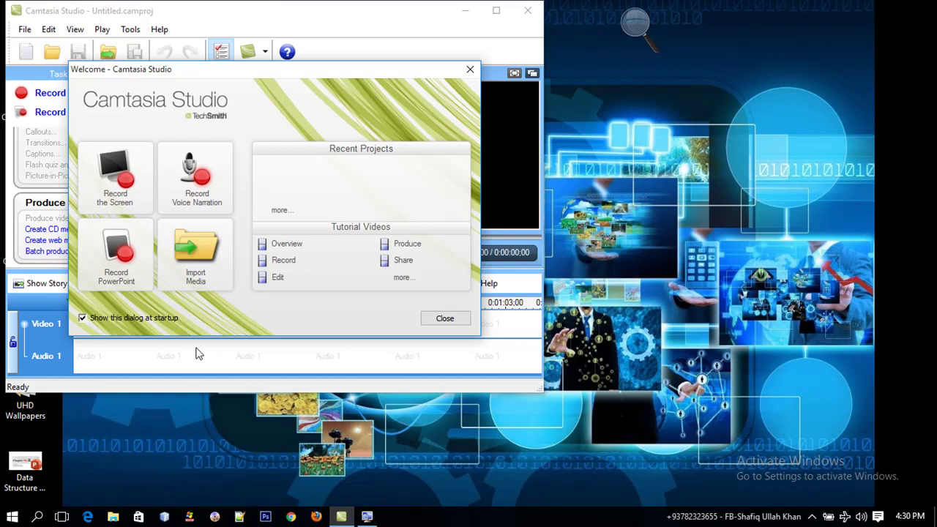
pyautogui.click(197, 280)
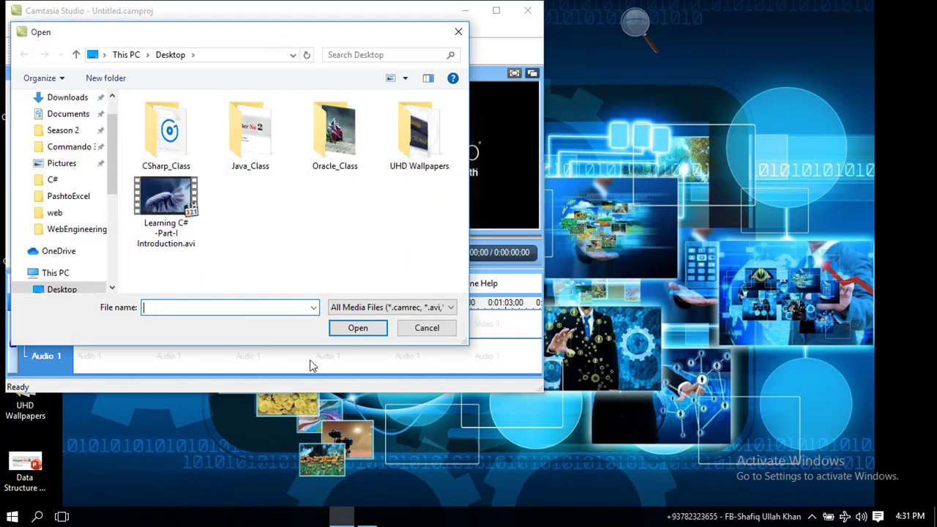
pyautogui.scroll(1, 86, 126)
pyautogui.click(82, 121)
pyautogui.click(183, 209)
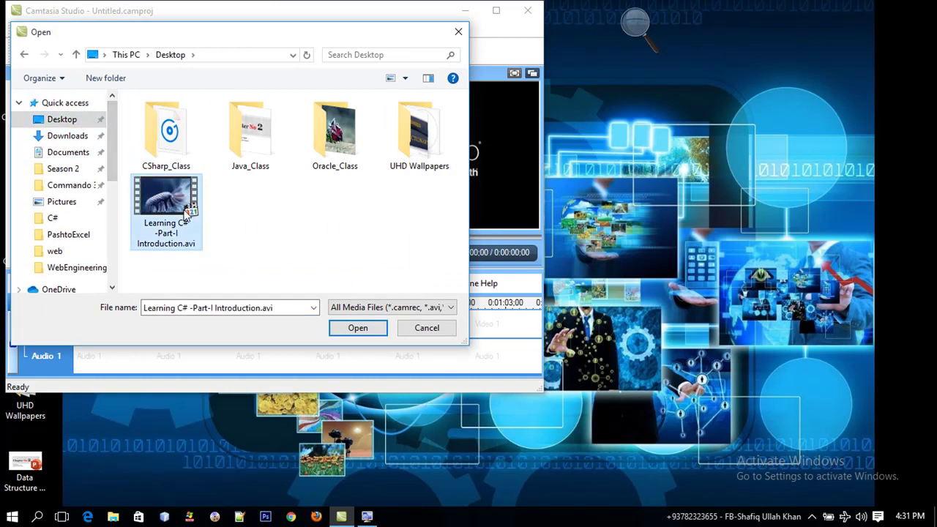
pyautogui.click(346, 330)
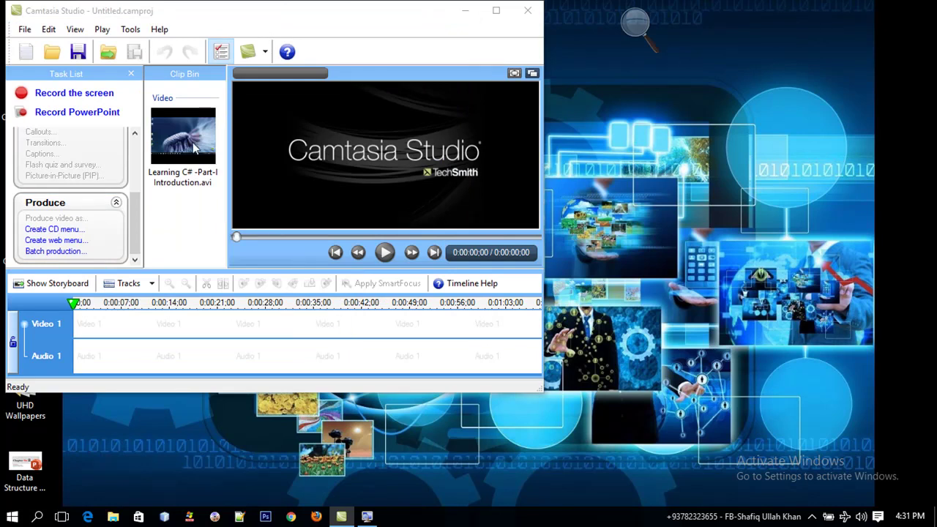
# Step: Add the imported clip to the timeline with the HD (1280 x 720) editing dimensions preset
pyautogui.rightClick(195, 146)
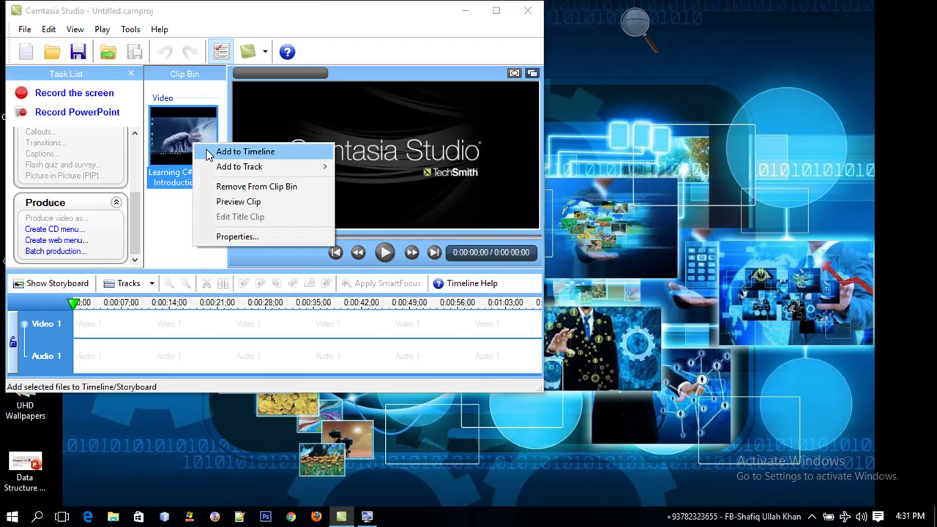
pyautogui.click(208, 152)
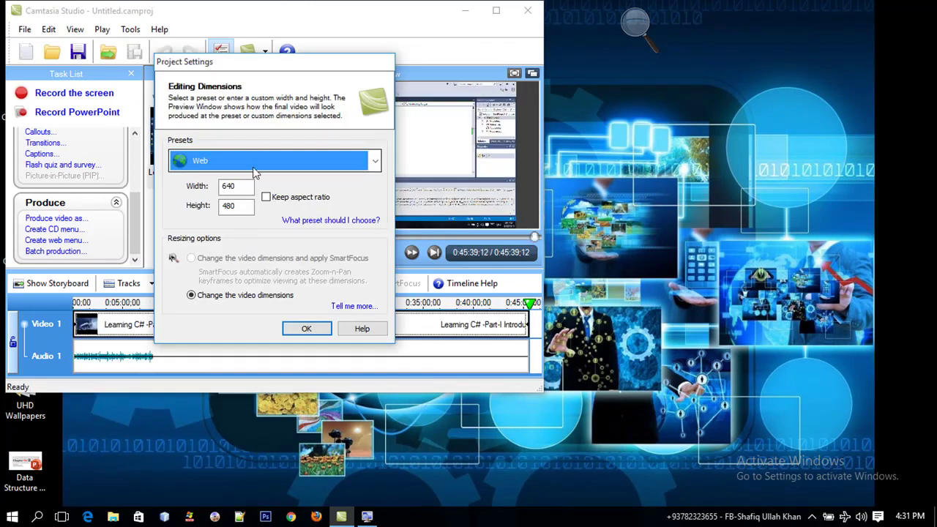
pyautogui.click(254, 165)
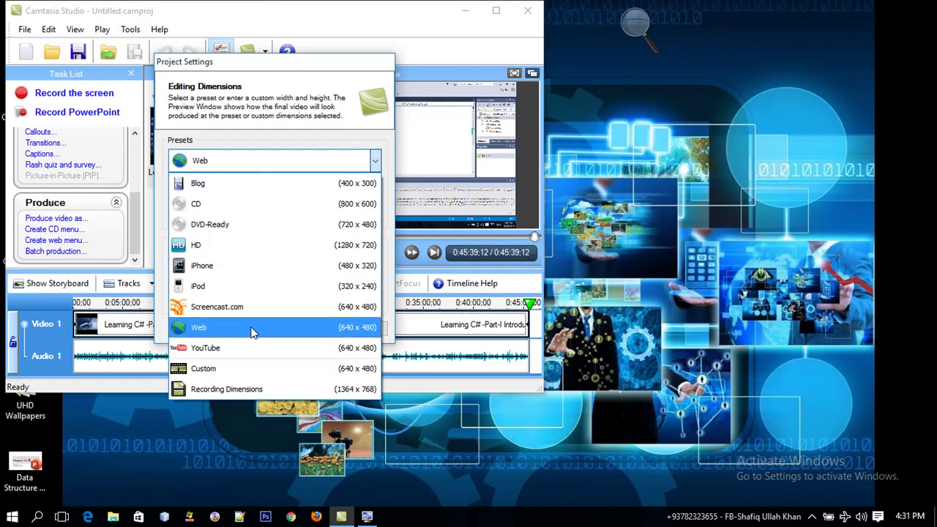
pyautogui.click(218, 246)
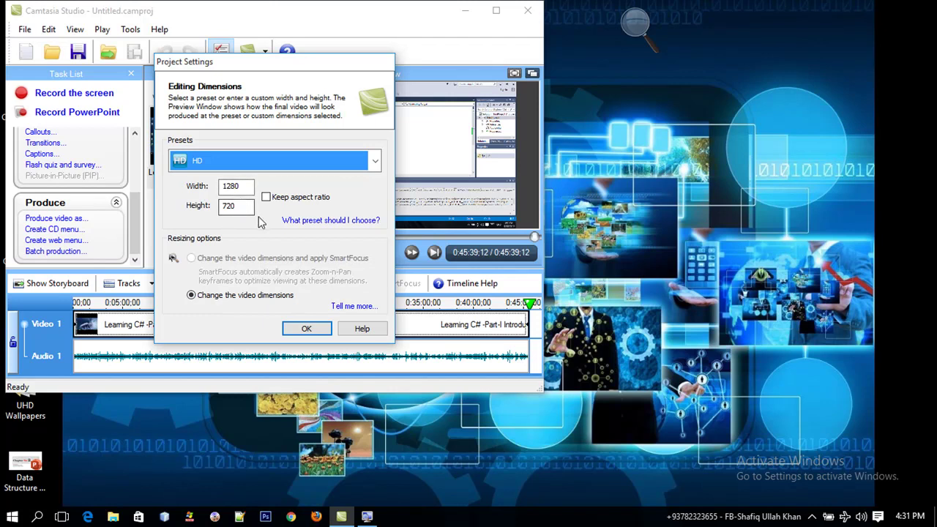
pyautogui.click(298, 332)
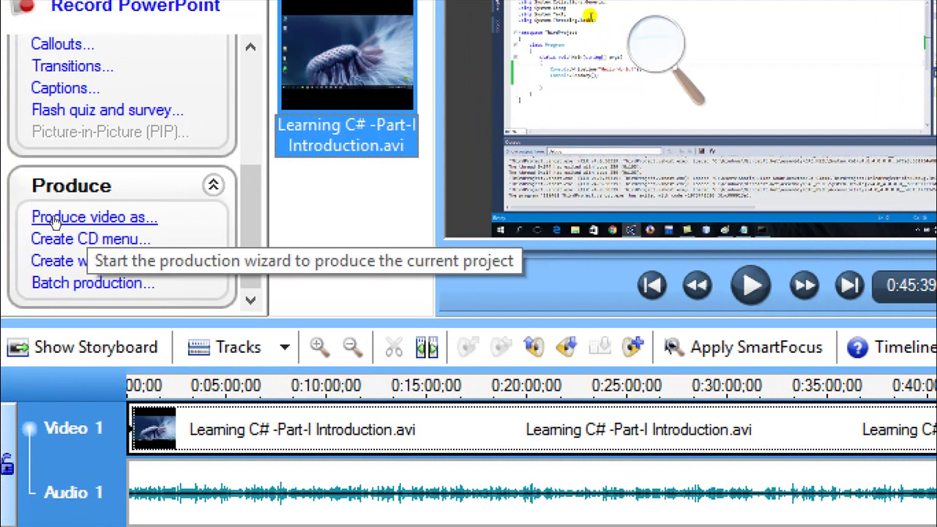
# Step: Start producing the timeline video with the HD 1280 x 720 MP4 preset and choose the Desktop as the save folder
pyautogui.click(53, 219)
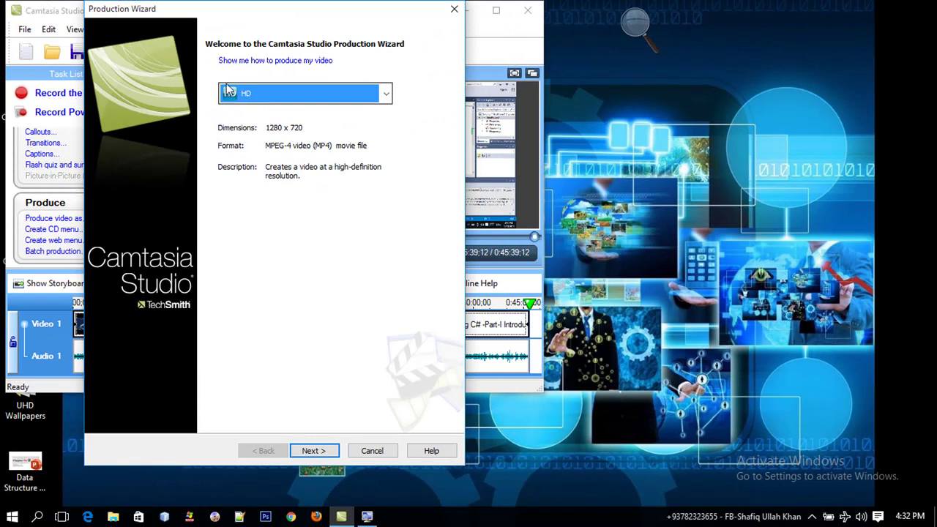
pyautogui.click(323, 451)
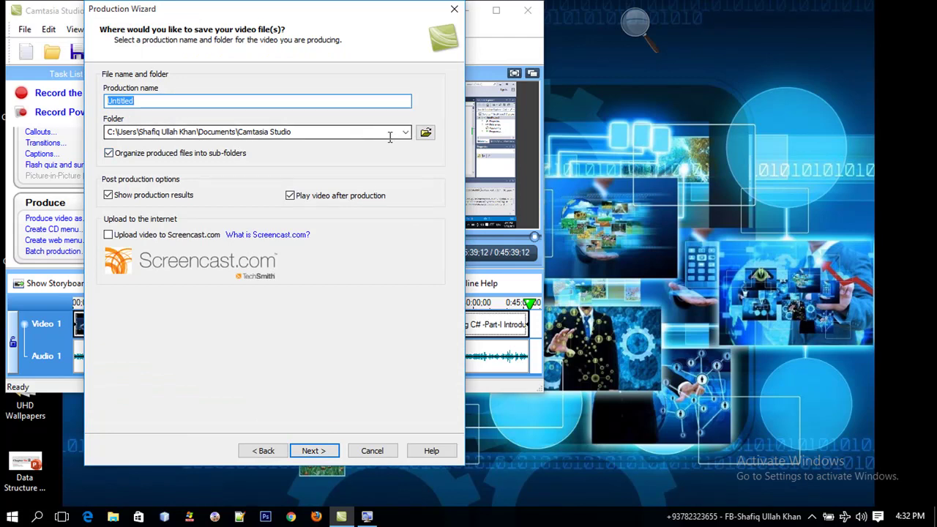
pyautogui.click(427, 134)
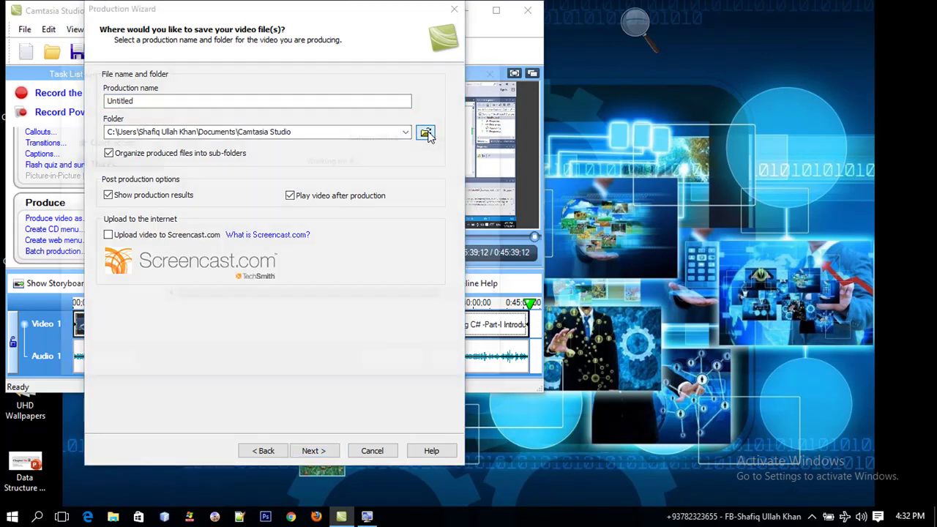
pyautogui.moveTo(156, 187); pyautogui.dragTo(157, 152)
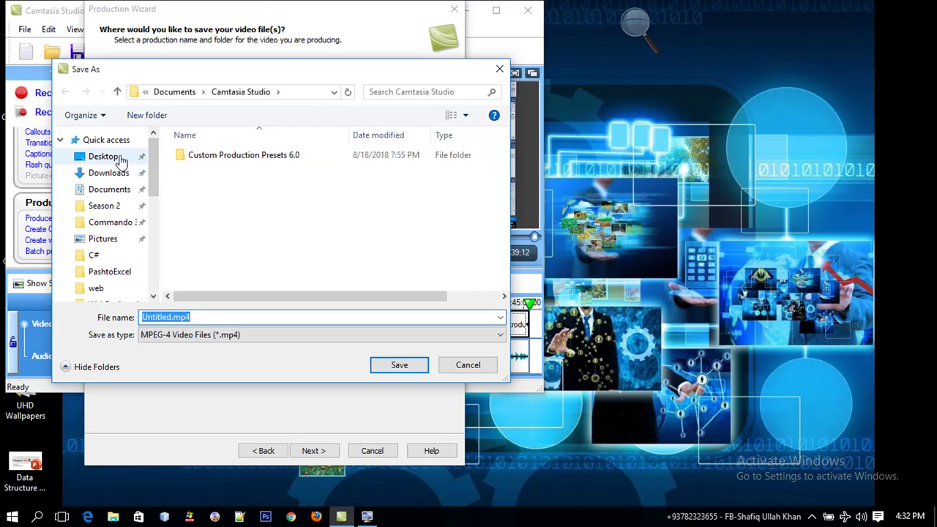
pyautogui.click(103, 157)
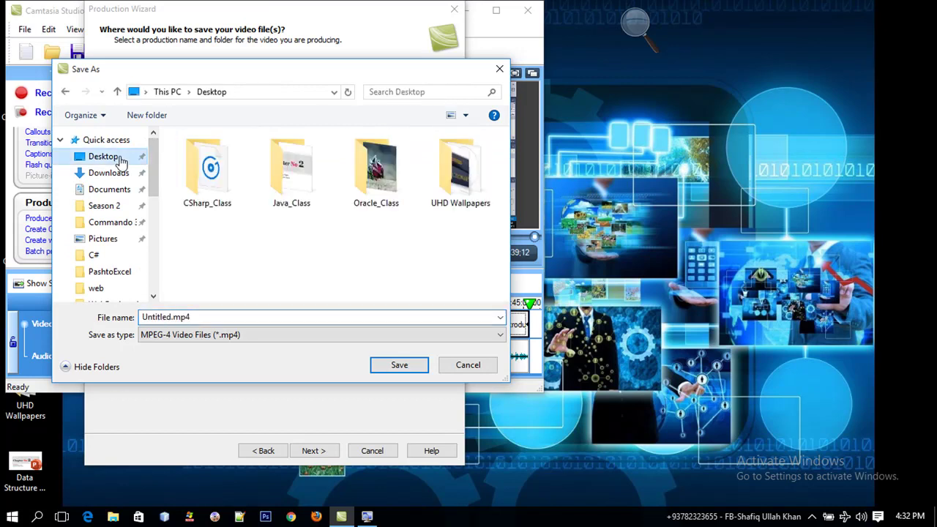
# Step: Name the production file Learning C#-Part1 Introductions and save it as an MPEG-4 video
pyautogui.doubleClick(200, 317)
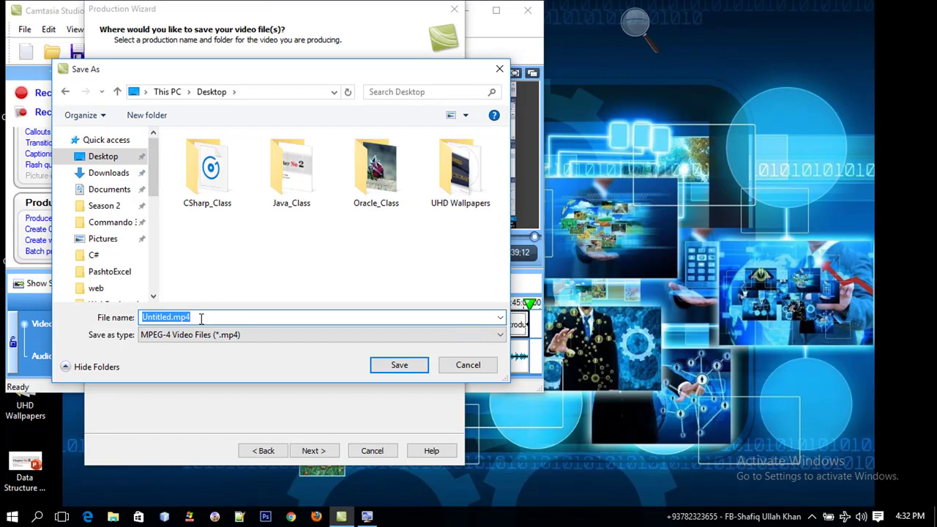
pyautogui.write('L')
pyautogui.press('Escape')
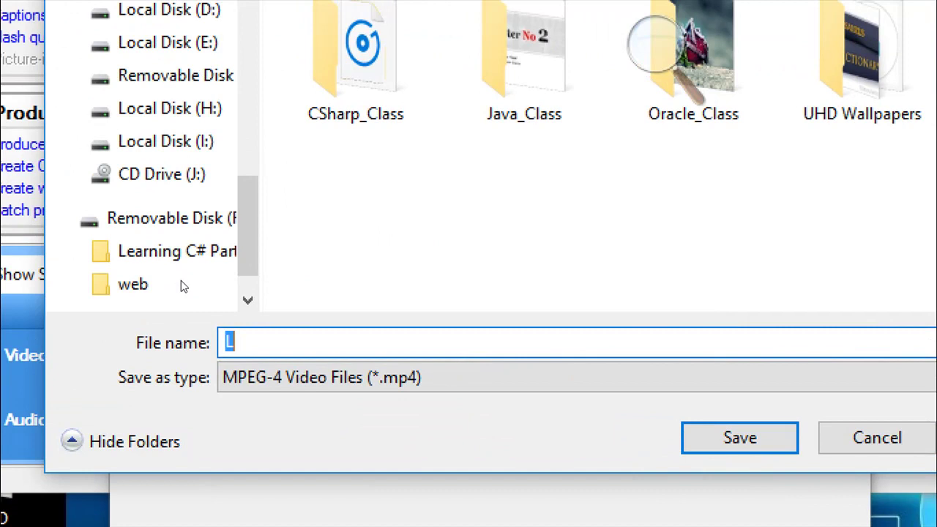
pyautogui.press('BackSpace')
pyautogui.write('Lear')
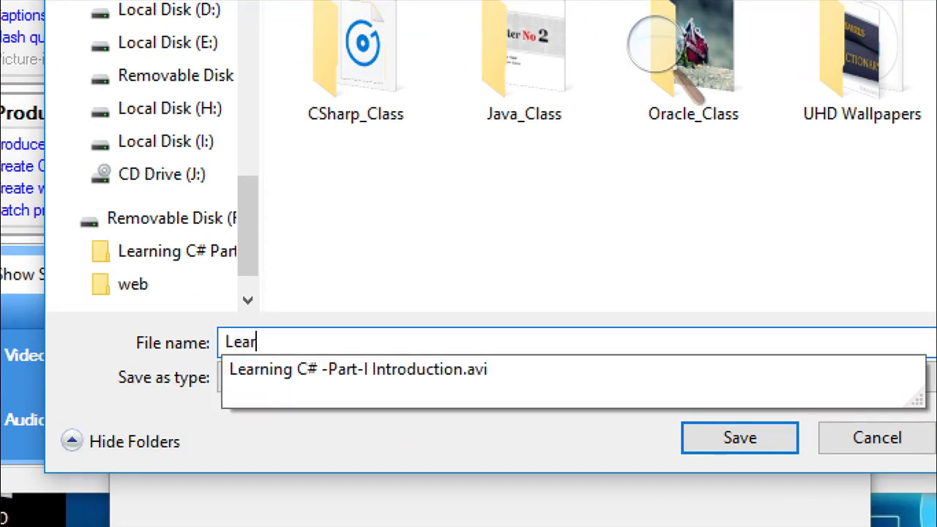
pyautogui.write('ning C#-part')
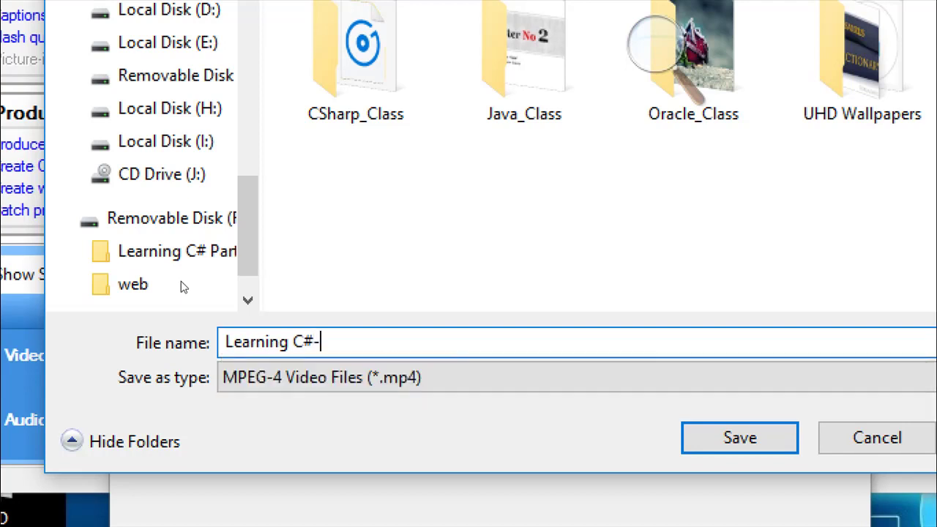
pyautogui.press('BackSpace')
pyautogui.press('BackSpace')
pyautogui.press('BackSpace')
pyautogui.press('BackSpace')
pyautogui.write('Part1 Intro')
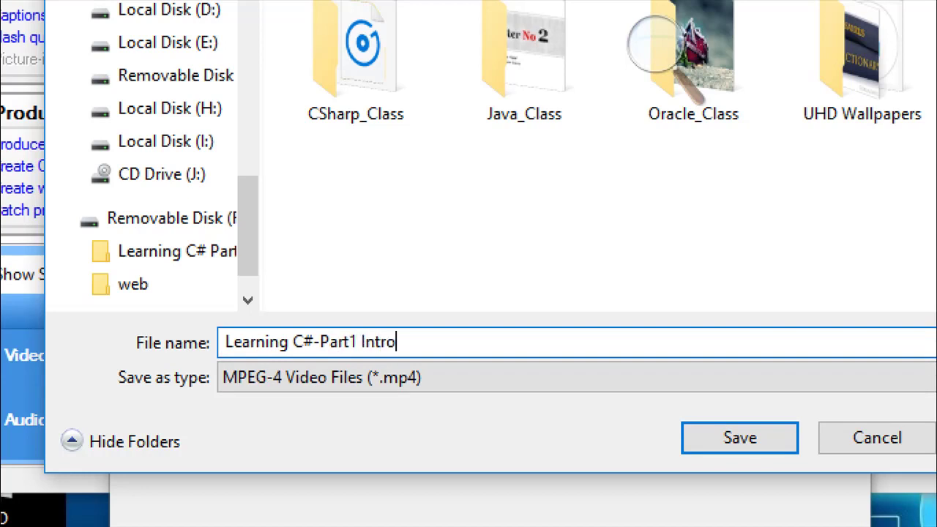
pyautogui.write('duction')
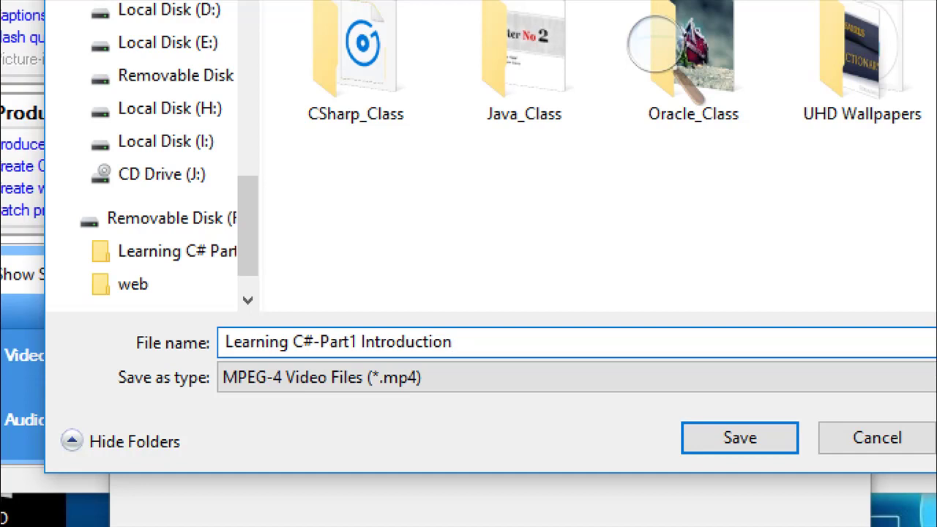
pyautogui.write('s')
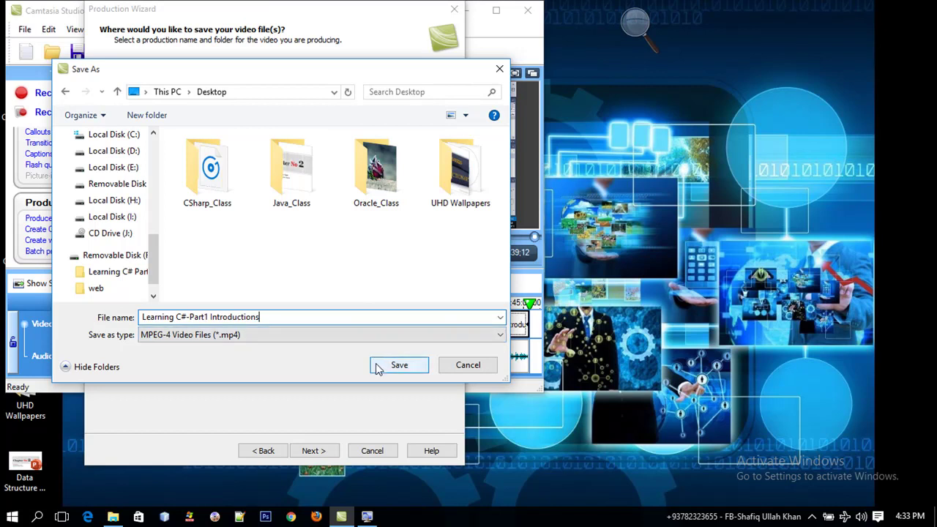
pyautogui.click(400, 365)
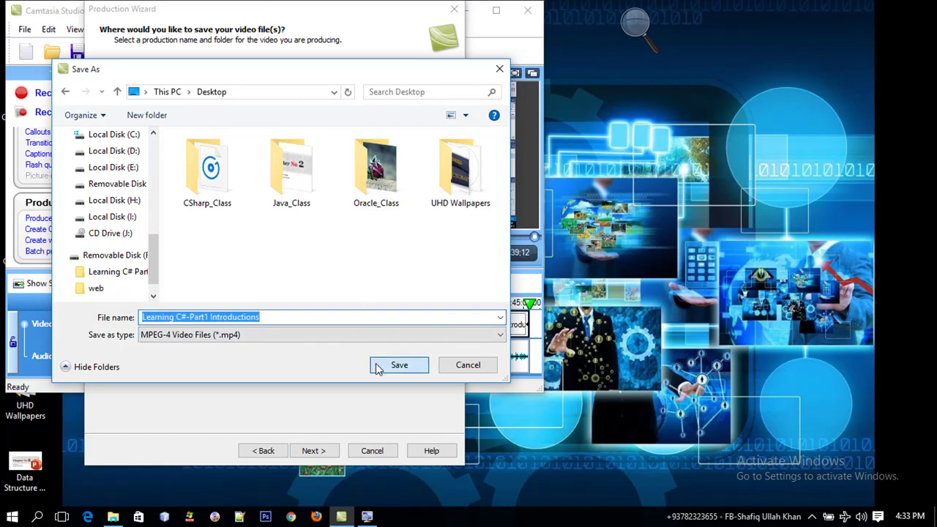
# Step: Accept the recommended MP4 production settings, finish the wizard and start rendering the project
pyautogui.click(317, 452)
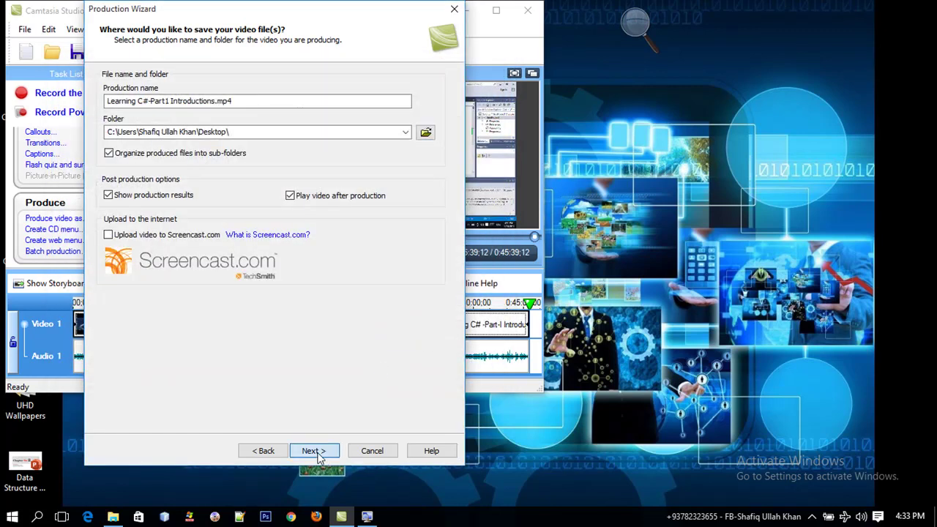
pyautogui.click(314, 452)
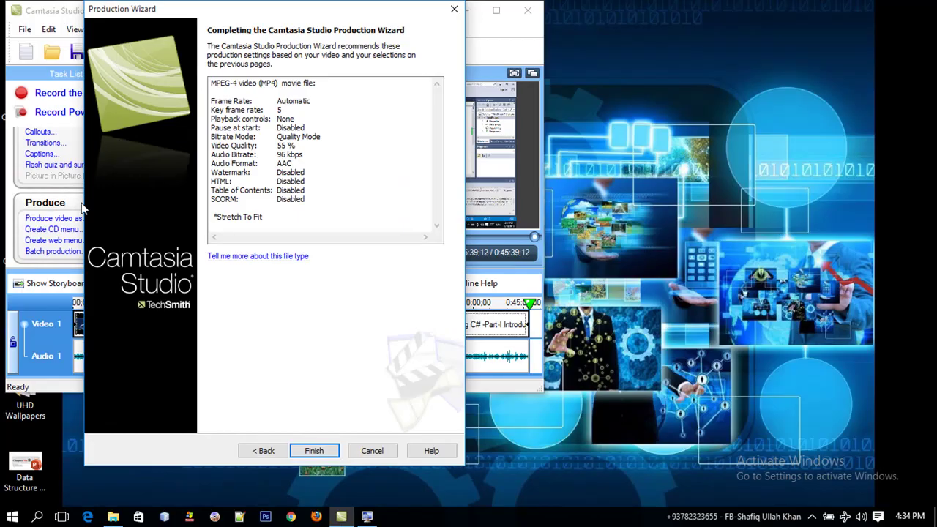
pyautogui.click(314, 451)
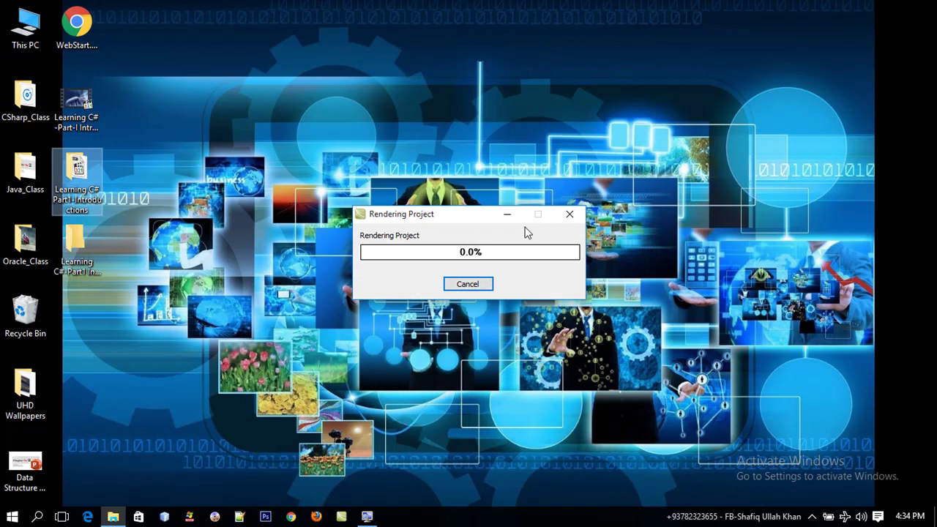
# Step: Cancel the running render and exit the production wizard
pyautogui.click(563, 218)
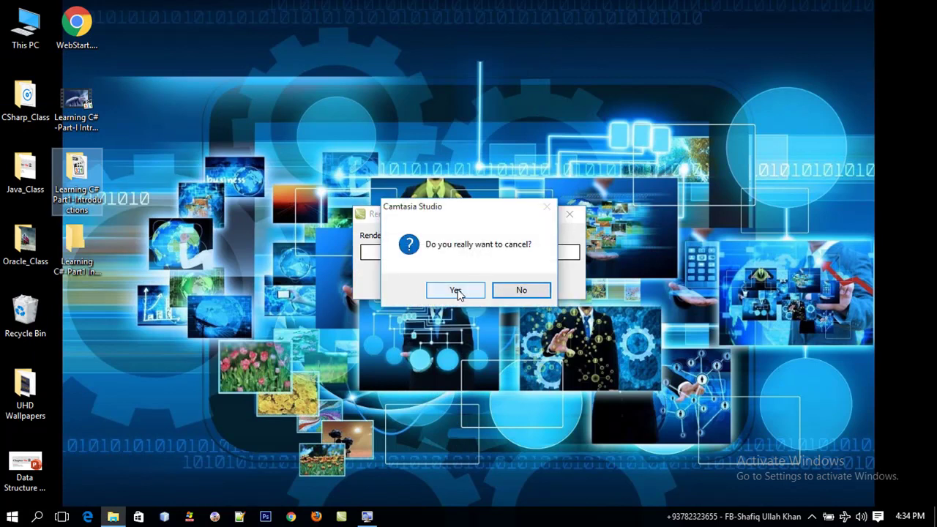
pyautogui.click(458, 289)
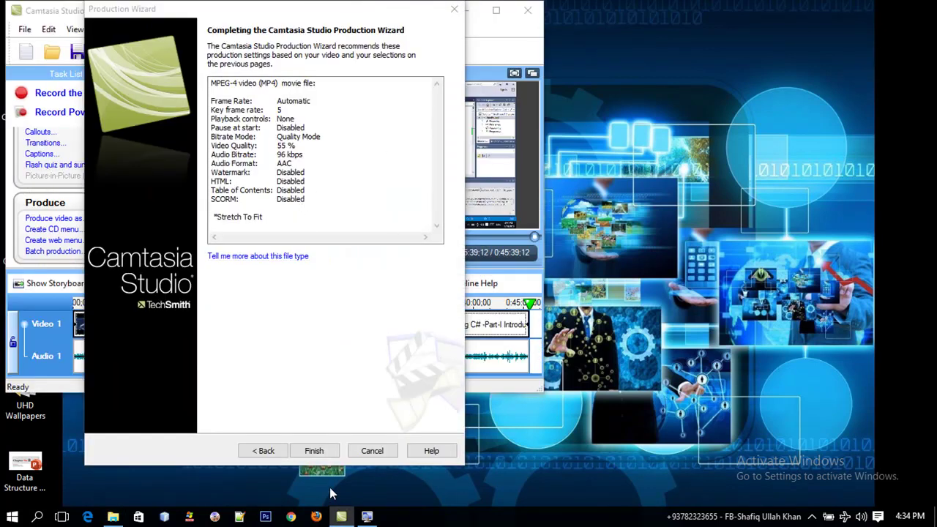
pyautogui.click(354, 454)
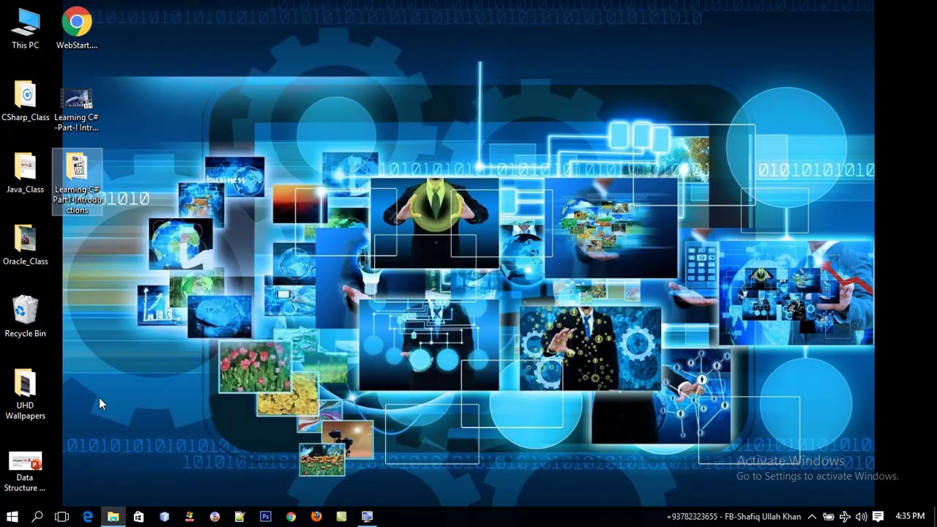
# Step: Check the file size of Learning C# Part1-Introductions.mp4 in its desktop folder, and minimize the folder window
pyautogui.doubleClick(70, 197)
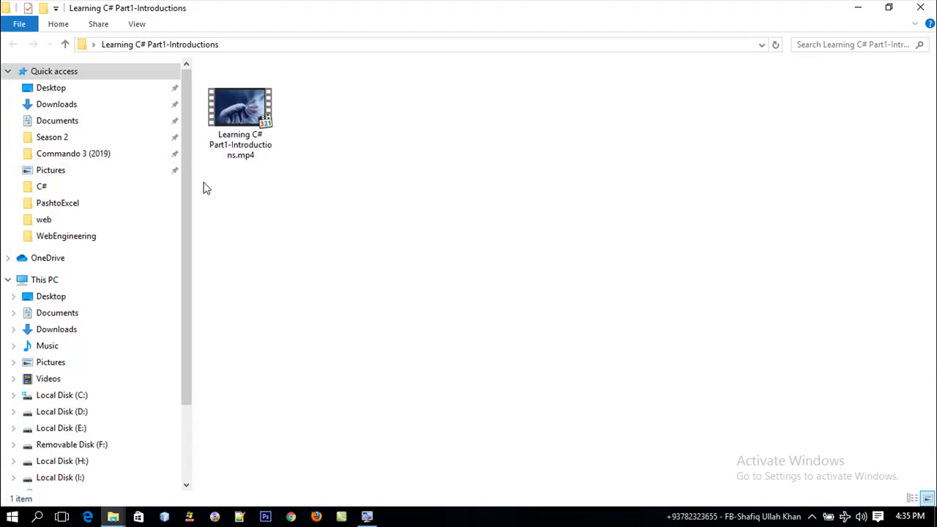
pyautogui.rightClick(252, 122)
pyautogui.click(297, 399)
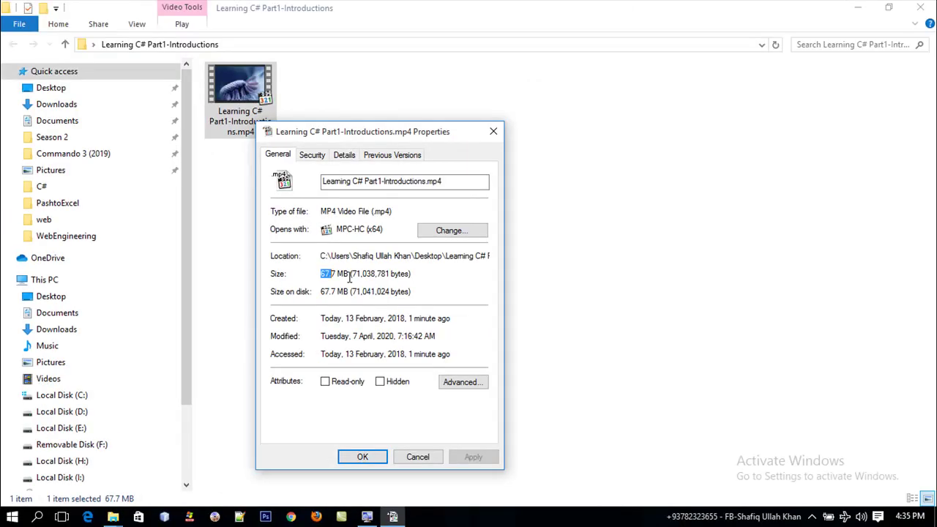
pyautogui.click(495, 132)
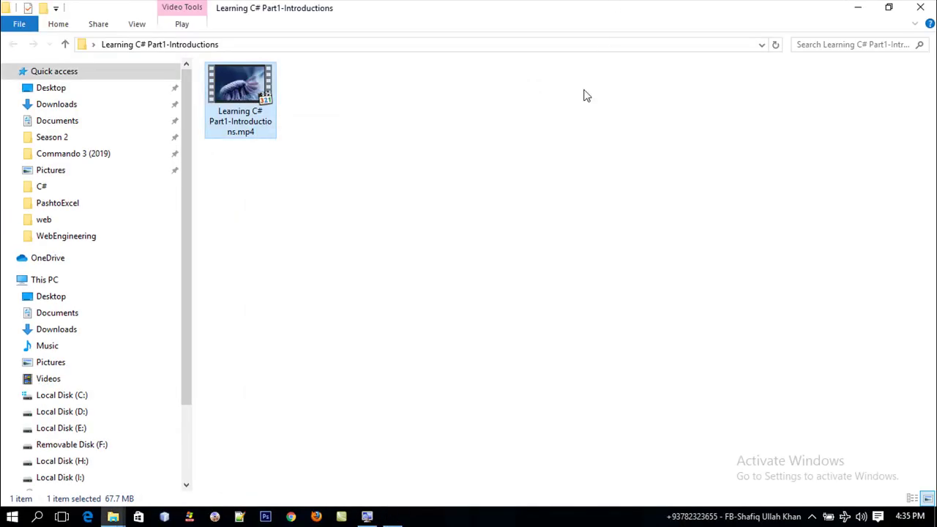
pyautogui.click(856, 8)
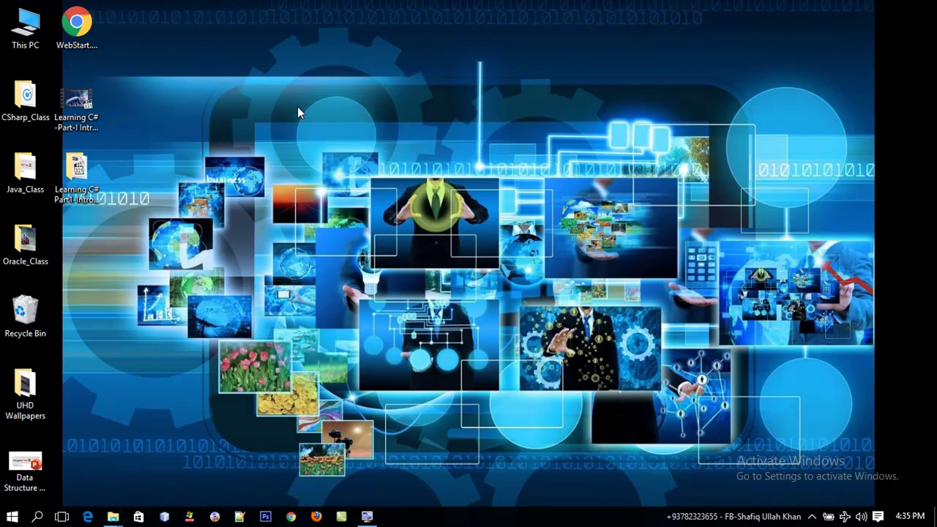
# Step: Check the file size of the original Learning C# -Part-I Introduction.avi on the desktop and close its properties
pyautogui.rightClick(81, 115)
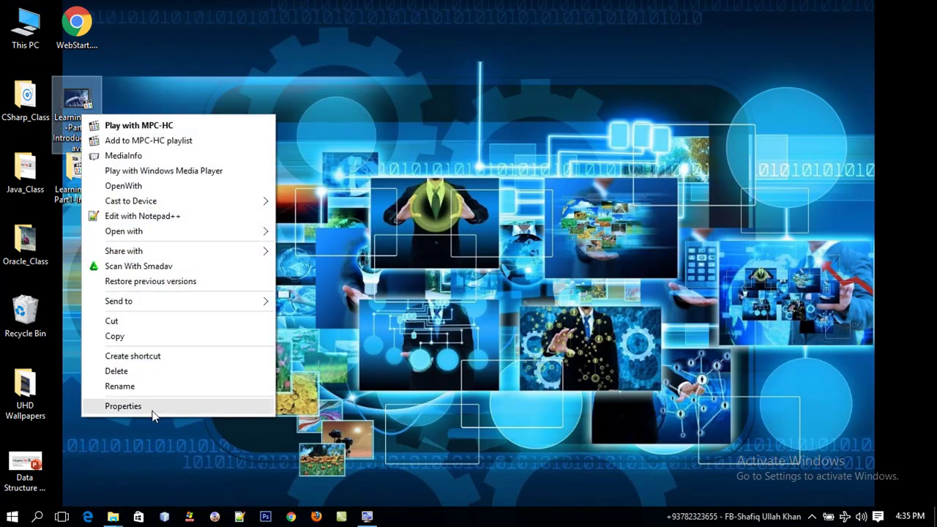
pyautogui.click(153, 409)
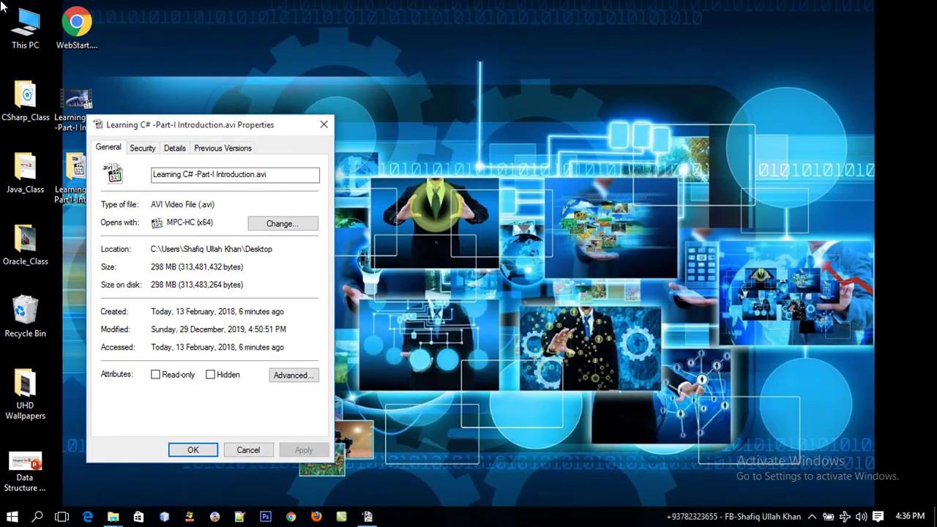
pyautogui.click(321, 125)
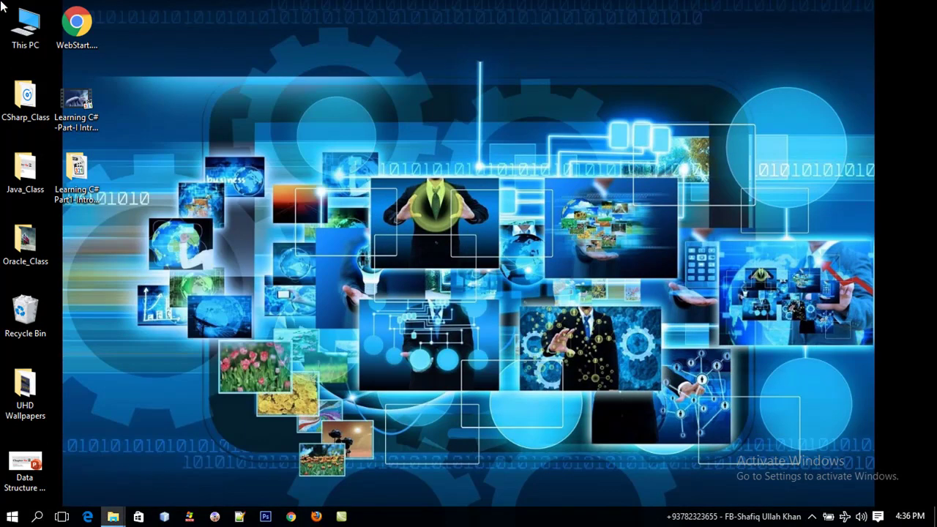
# Step: Play the original AVI and the produced MP4 in turn to compare their picture quality, closing the player and folder
pyautogui.doubleClick(86, 122)
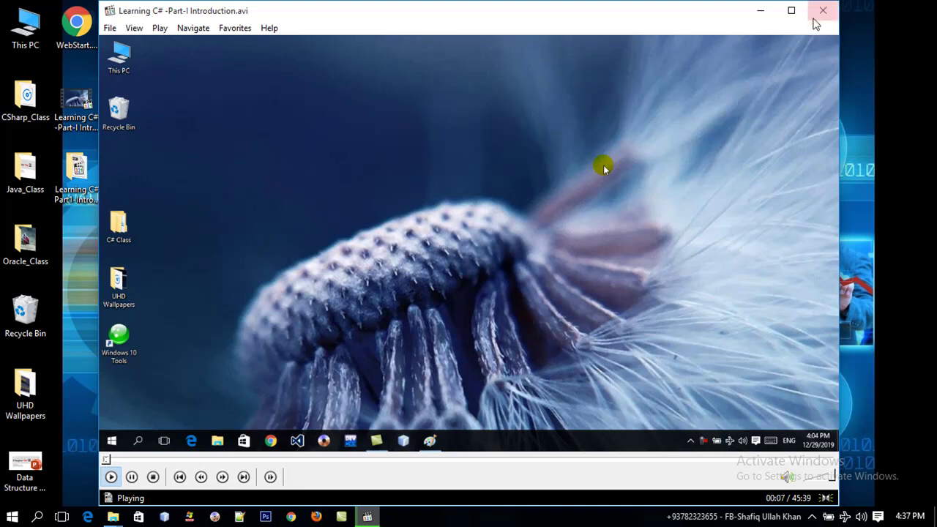
pyautogui.click(821, 11)
pyautogui.doubleClick(86, 176)
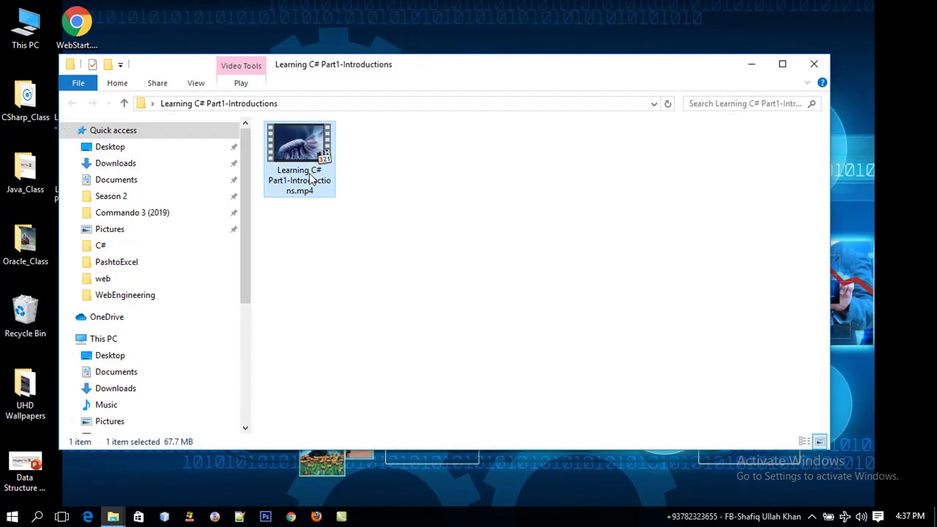
pyautogui.doubleClick(313, 179)
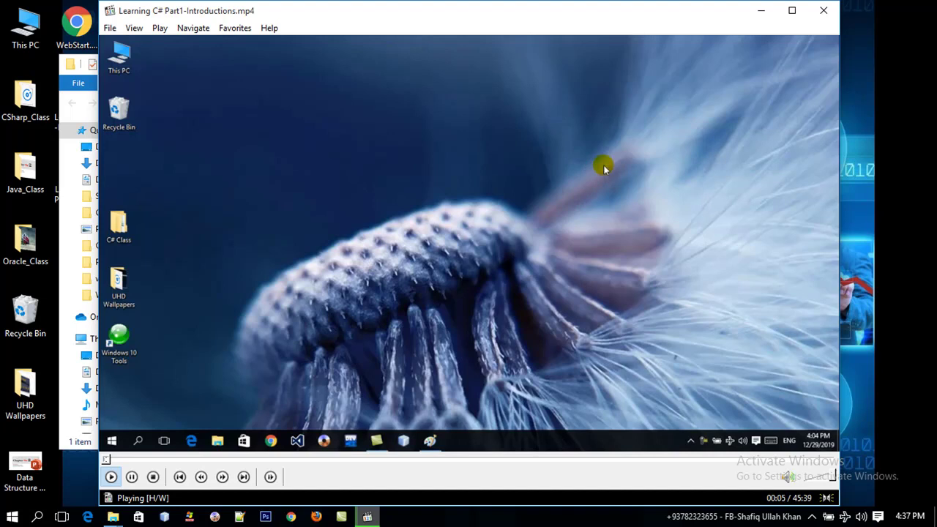
pyautogui.click(820, 18)
pyautogui.click(815, 65)
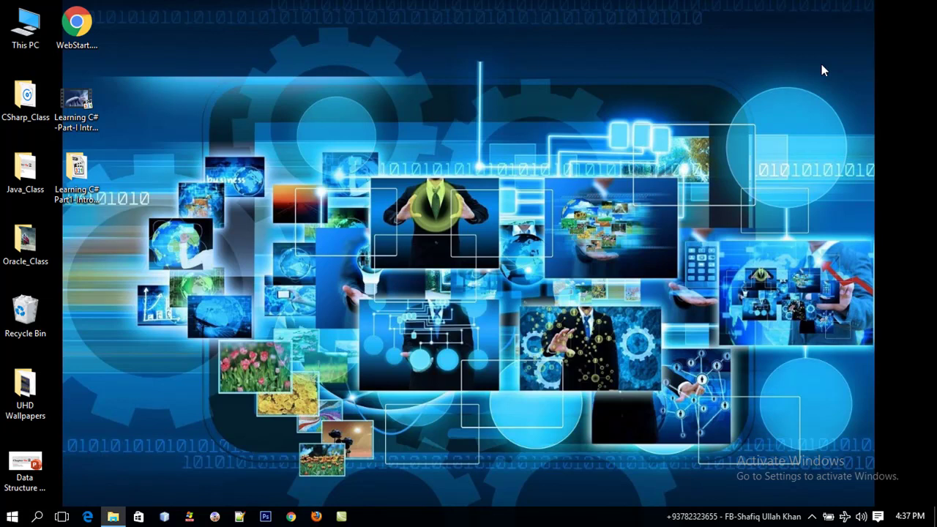
pyautogui.rightClick(472, 161)
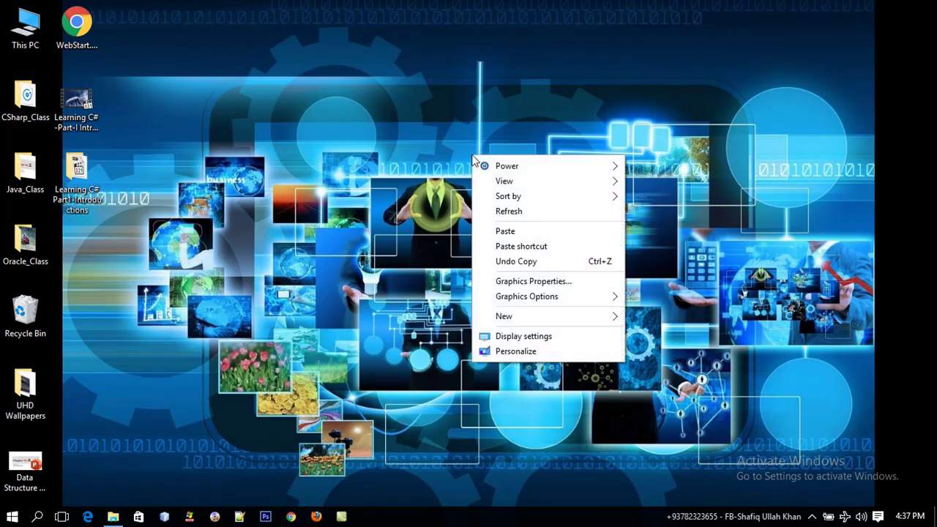
pyautogui.click(495, 210)
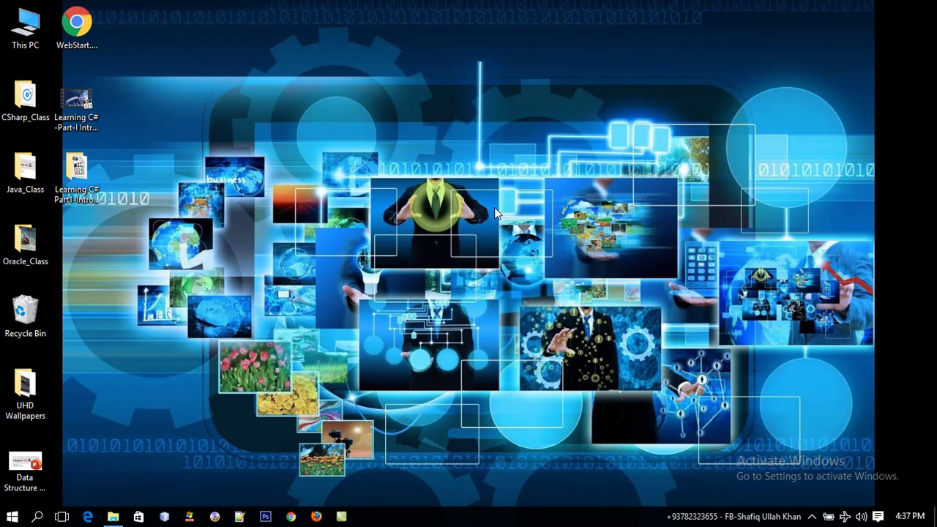